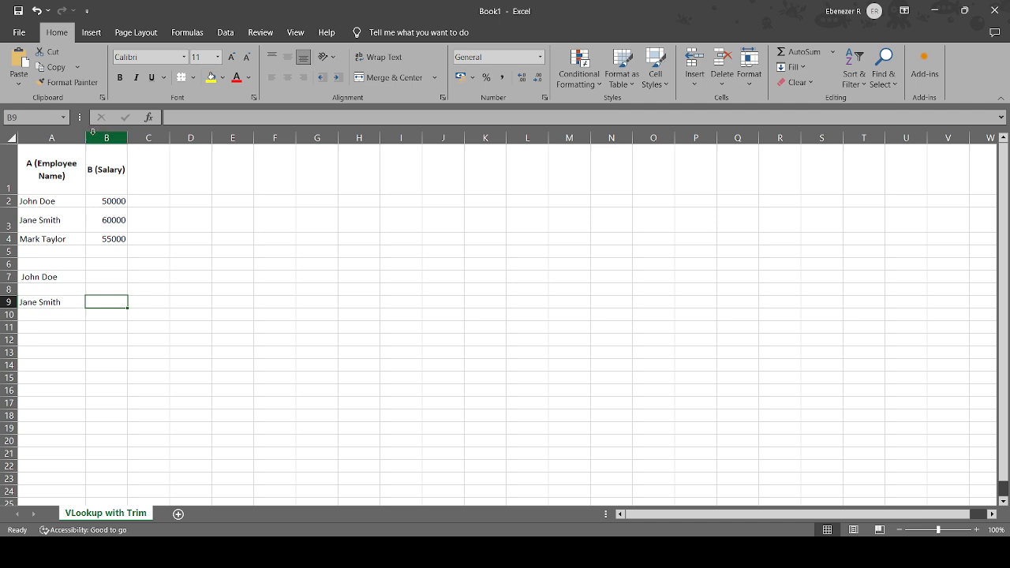
Widen columns A and B so the Employee Name and Salary headers each fit on one line.
{"action": "left_click_drag", "start_coordinate": [85, 137], "coordinate": [107, 138]}
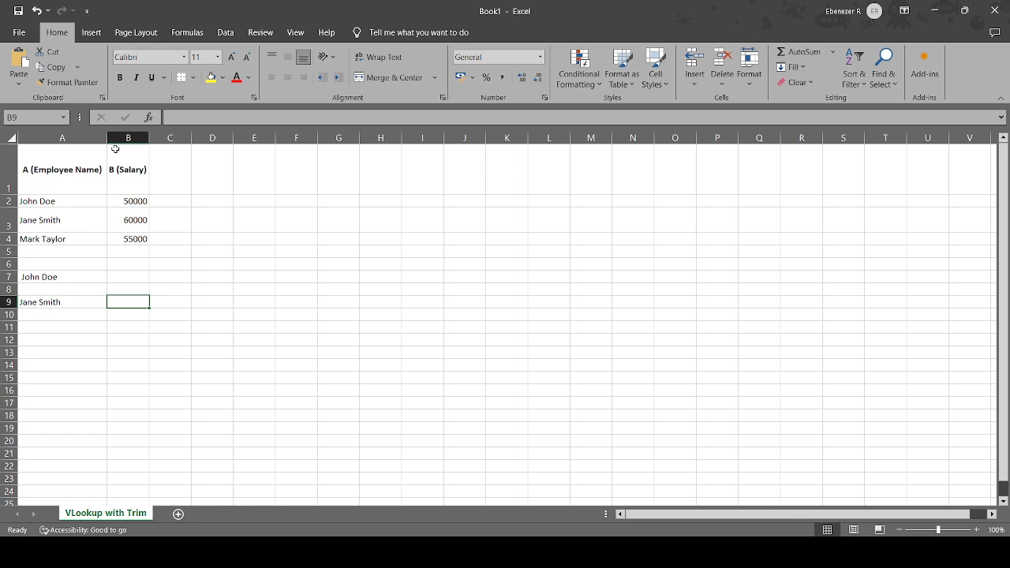
{"action": "left_click_drag", "start_coordinate": [149, 136], "coordinate": [168, 137]}
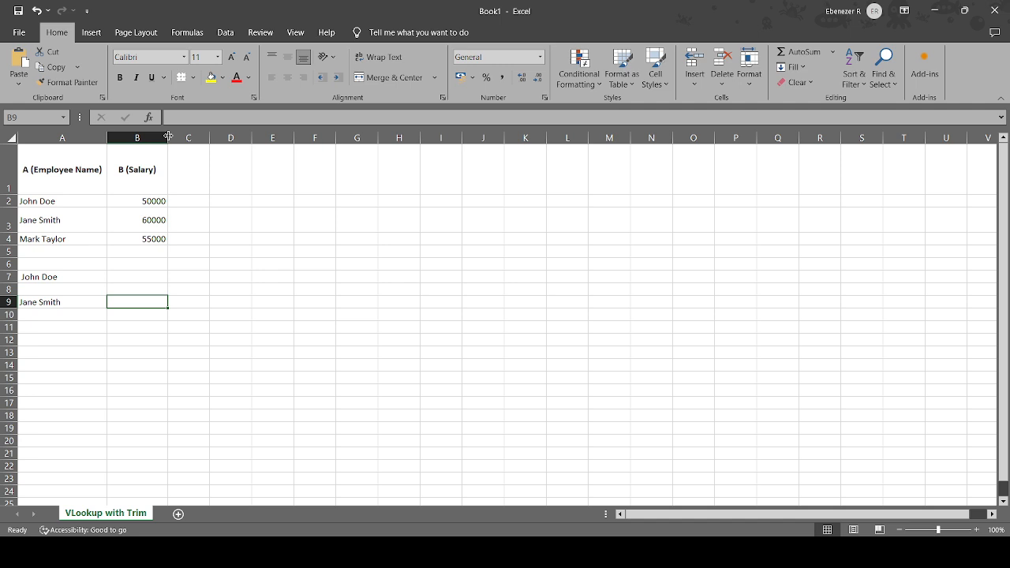
Compare the employee name entries in A2 and A7 for extra leading or trailing spaces.
{"action": "left_click", "coordinate": [71, 203]}
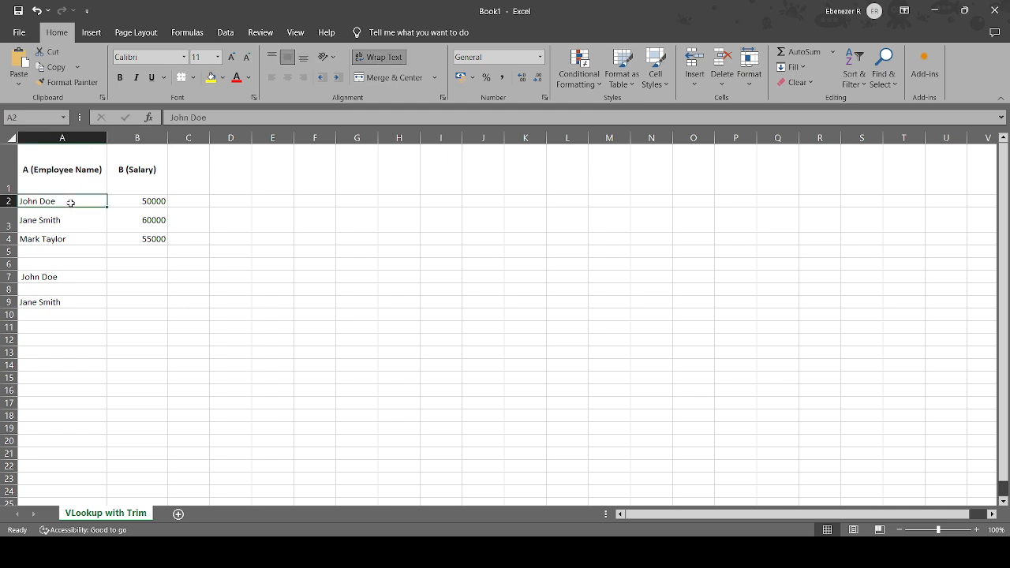
{"action": "double_click", "coordinate": [71, 202]}
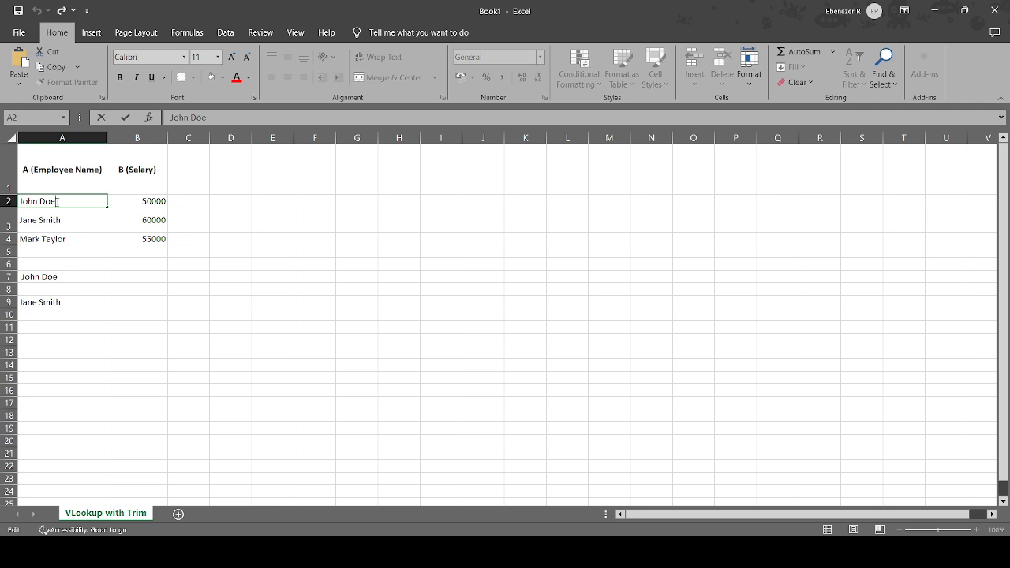
{"action": "double_click", "coordinate": [53, 277]}
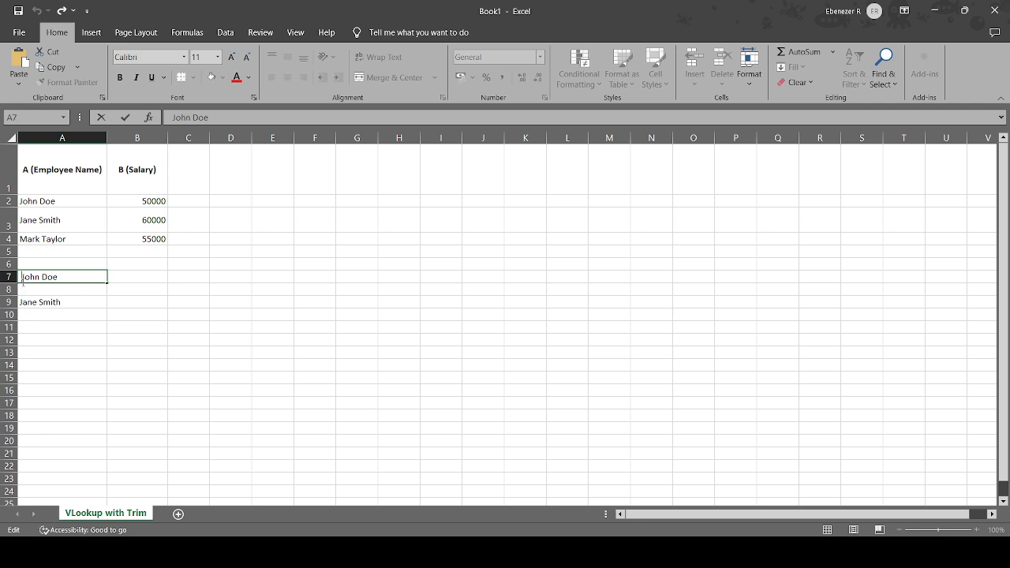
{"action": "double_click", "coordinate": [25, 200]}
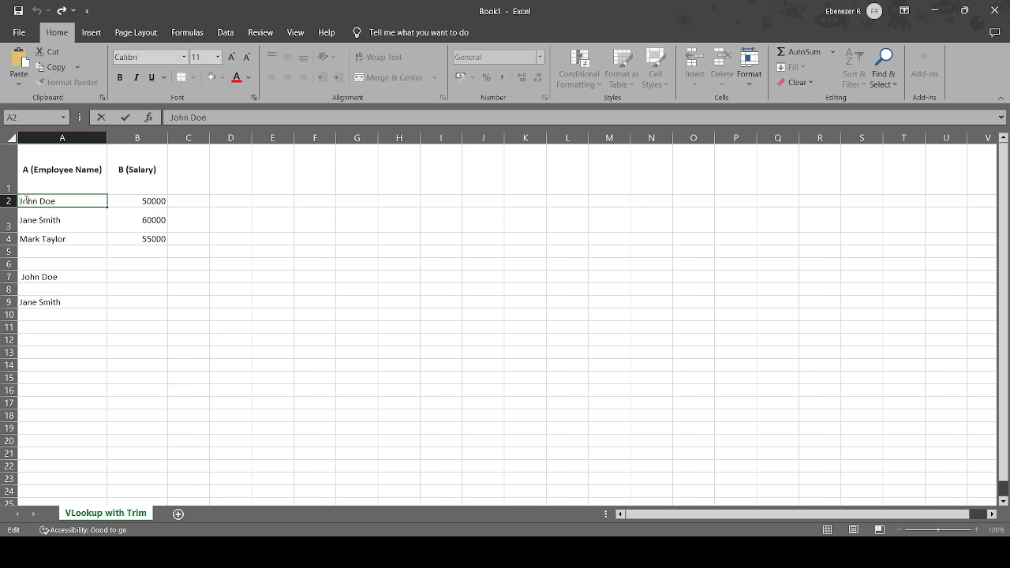
{"action": "double_click", "coordinate": [36, 276]}
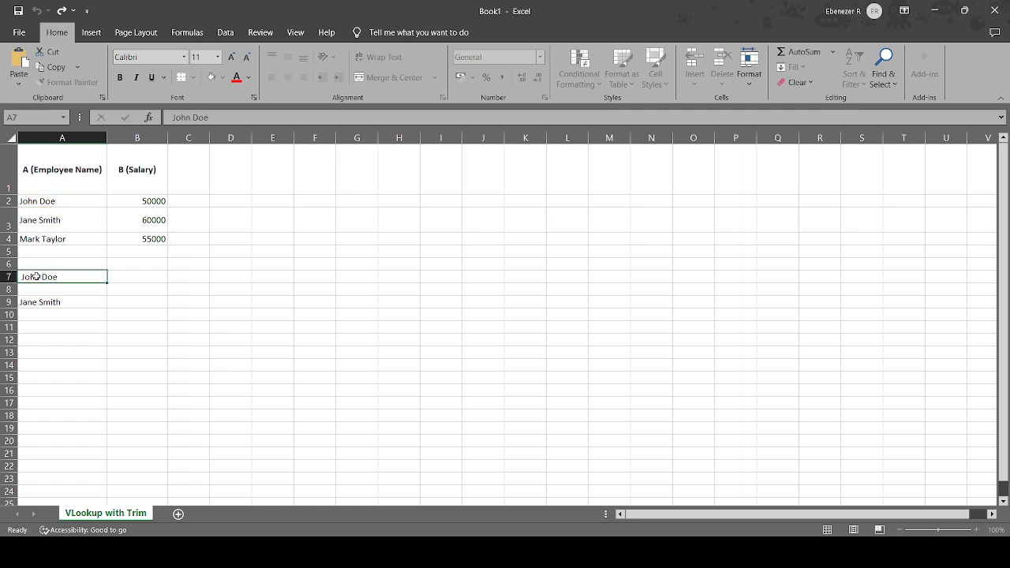
Enter =VLOOKUP(A7,A1:B4,2,0) in cell B7 to look up the salary for the name in A7.
{"action": "double_click", "coordinate": [150, 276]}
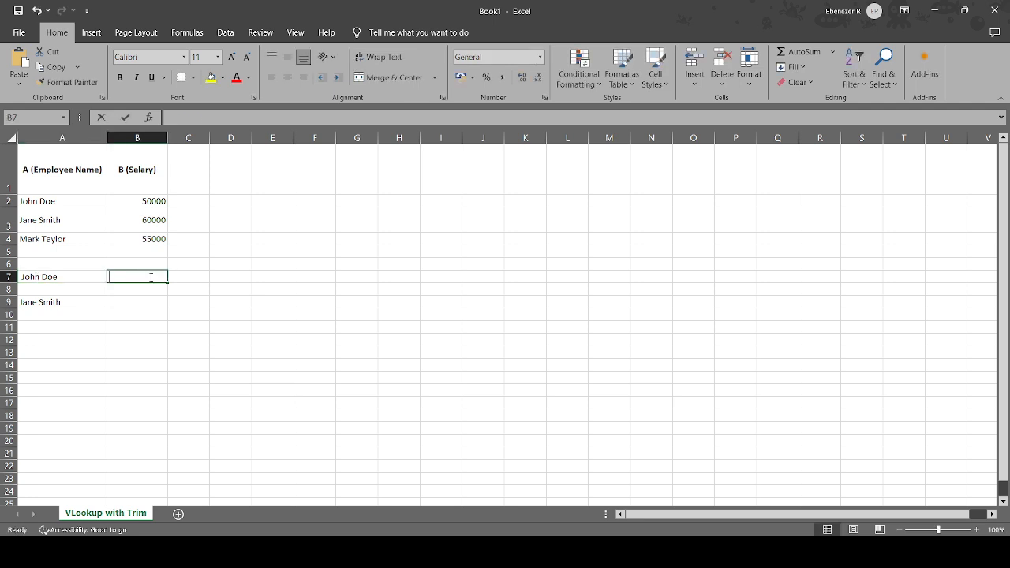
{"action": "type", "text": "="}
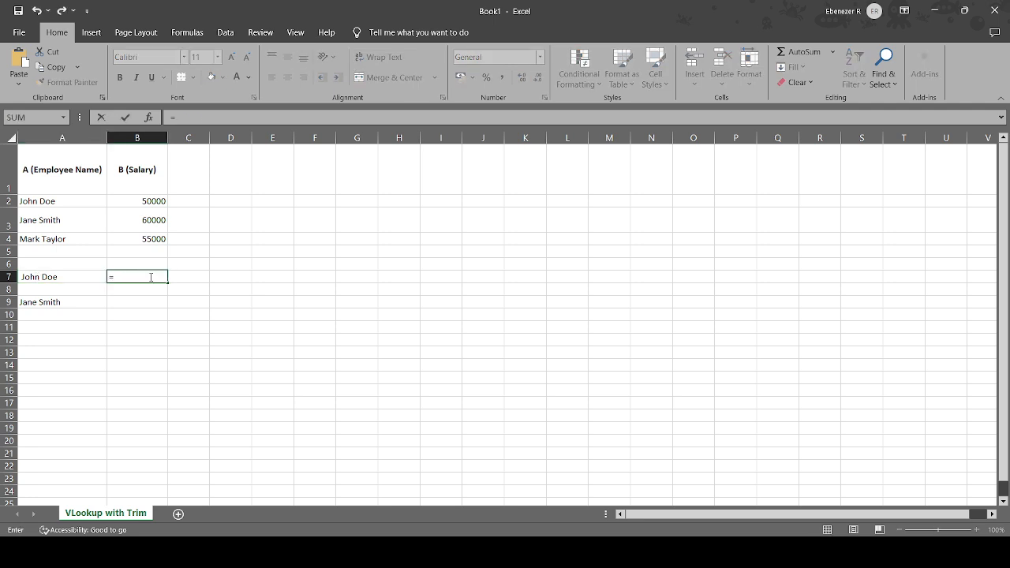
{"action": "type", "text": "vloo"}
{"action": "key", "text": "Tab"}
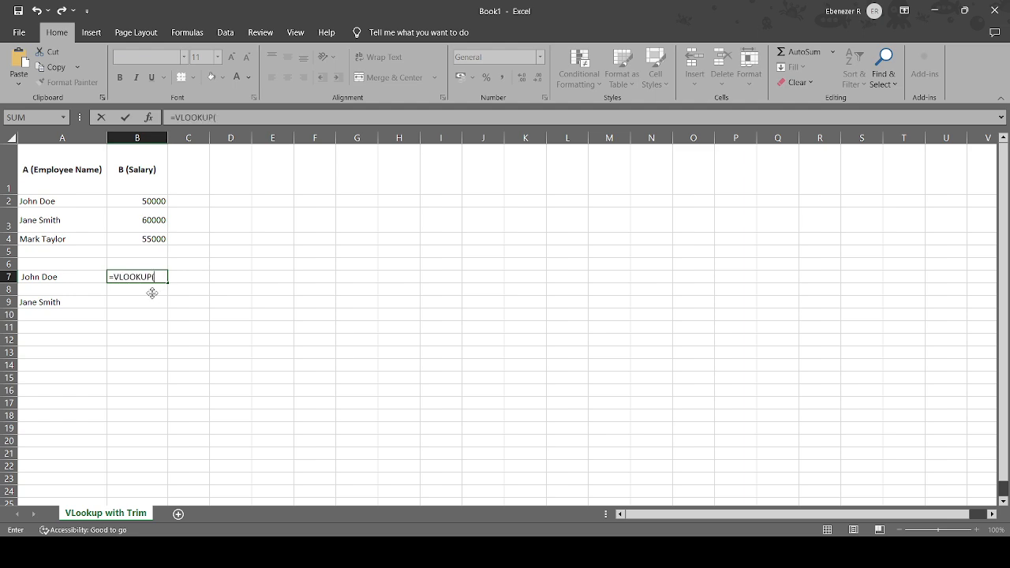
{"action": "left_click", "coordinate": [46, 280]}
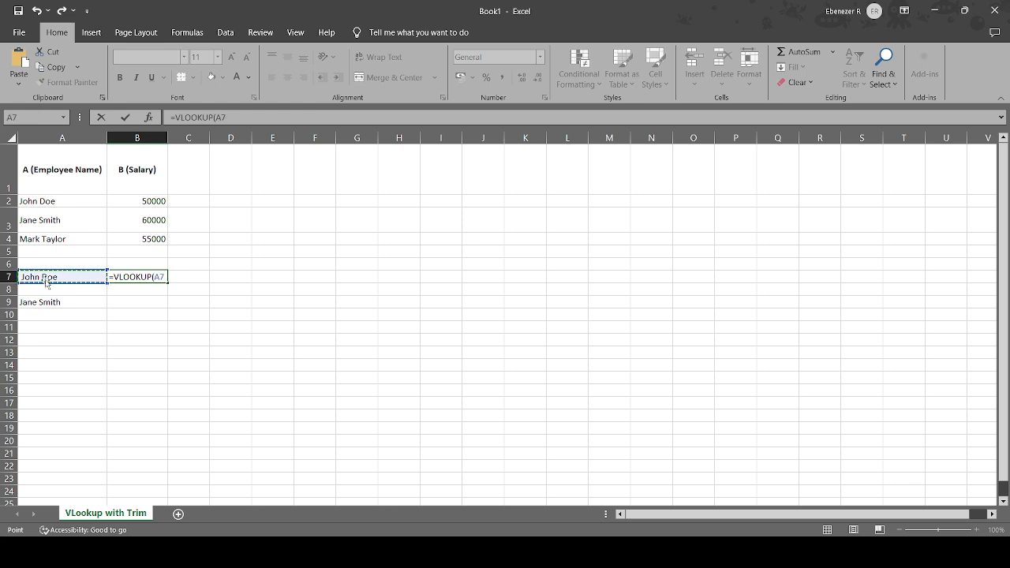
{"action": "type", "text": ","}
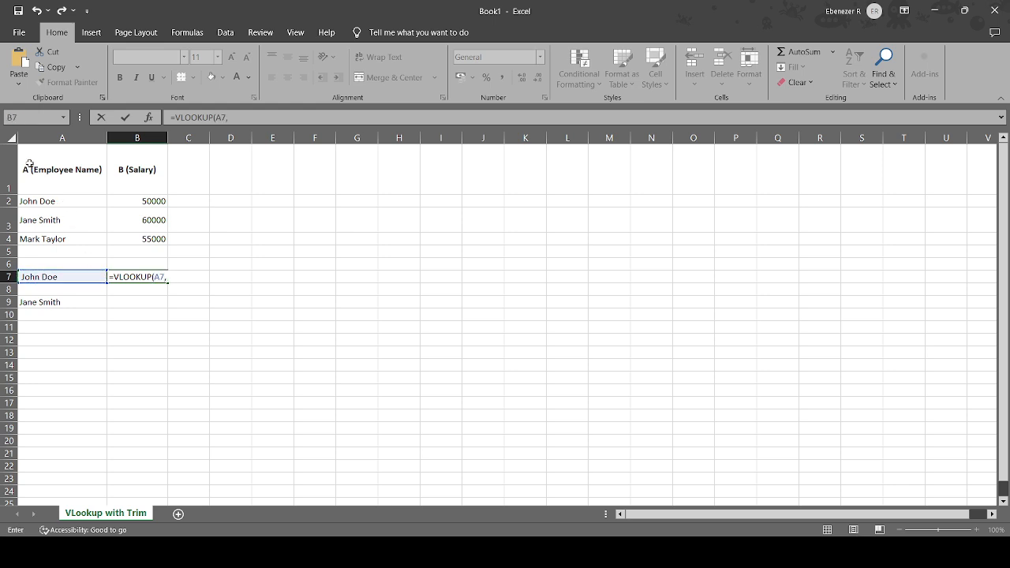
{"action": "left_click_drag", "start_coordinate": [29, 162], "coordinate": [145, 236]}
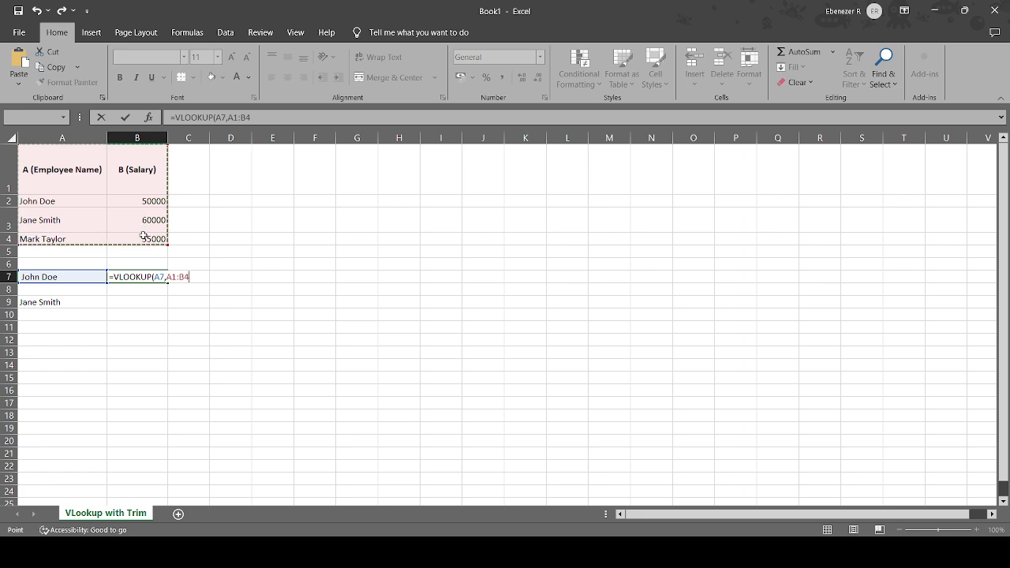
{"action": "type", "text": ","}
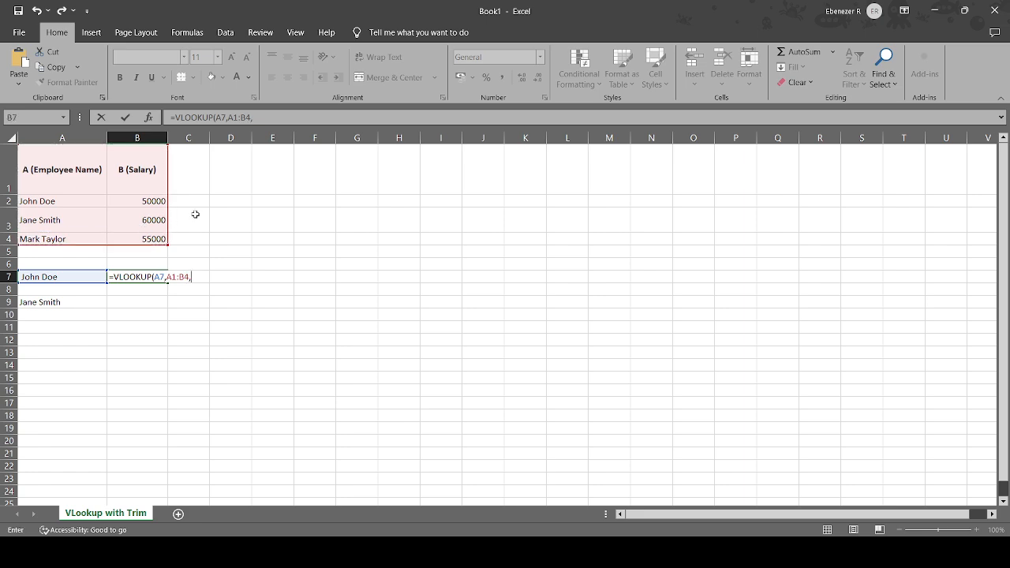
{"action": "type", "text": "2,0)"}
{"action": "key", "text": "Return"}
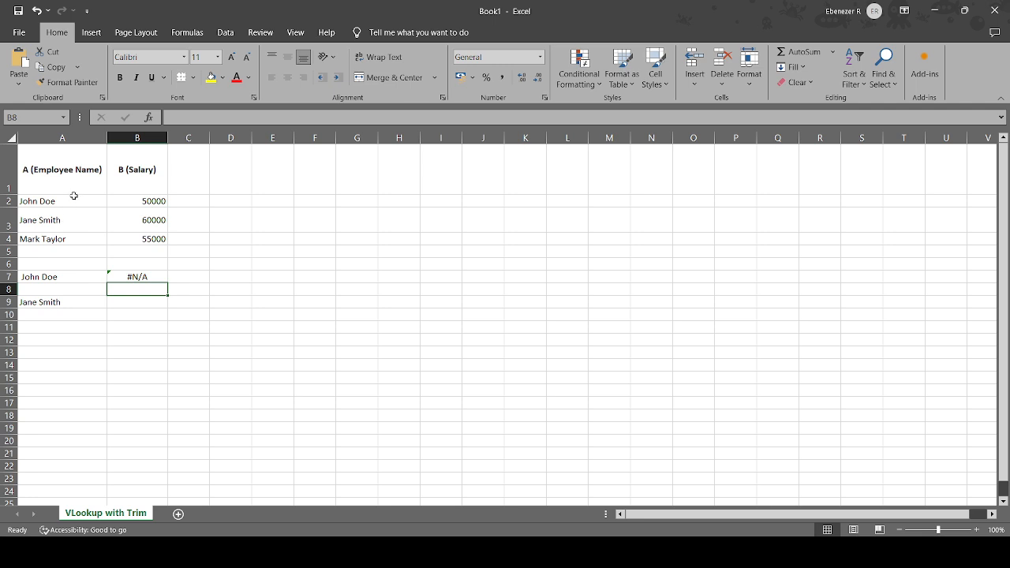
Wrap the lookup value in B7's formula in TRIM, making it =VLOOKUP(TRIM(A7),A1:B4,2,0).
{"action": "double_click", "coordinate": [64, 277]}
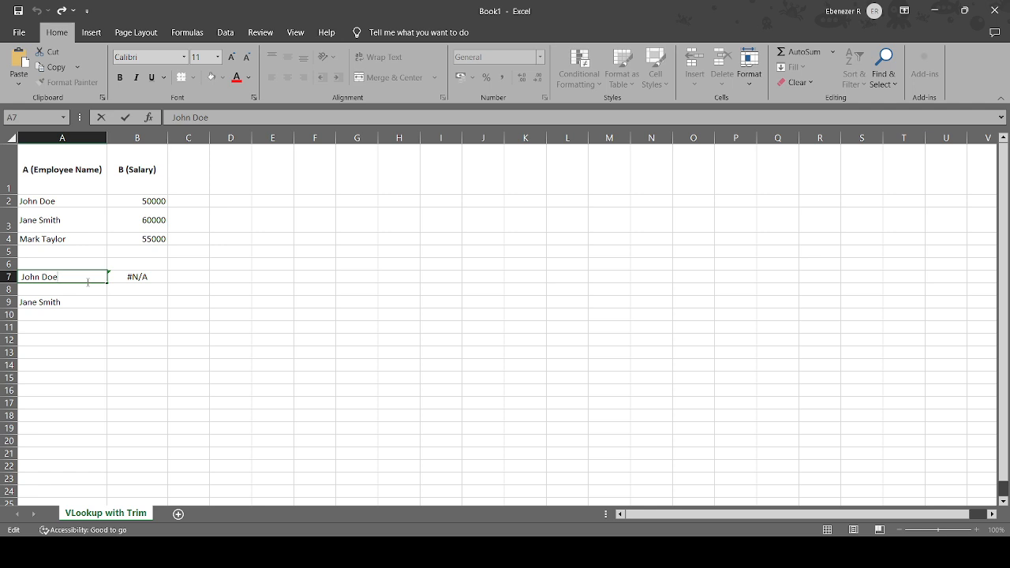
{"action": "double_click", "coordinate": [152, 276]}
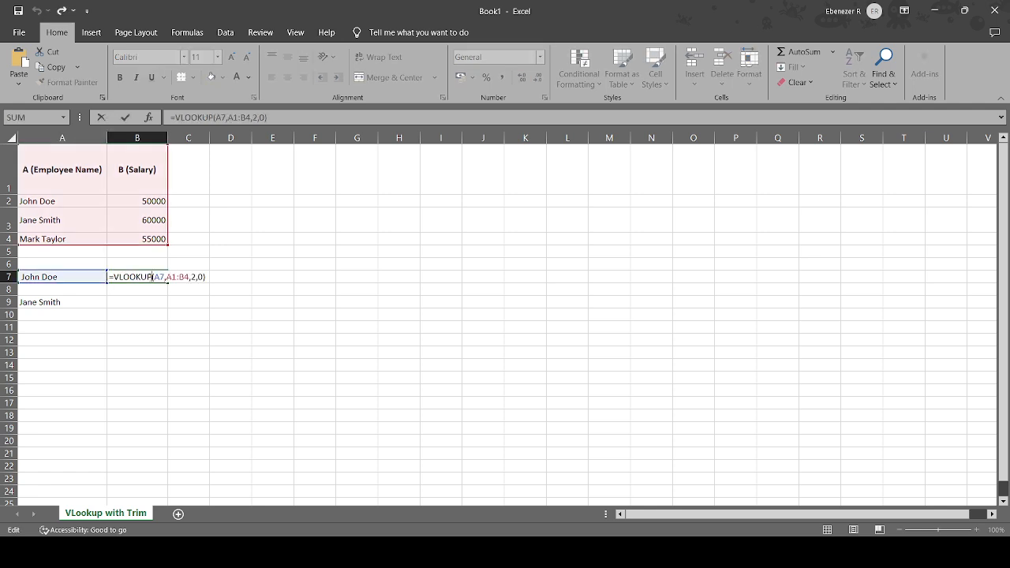
{"action": "left_click", "coordinate": [156, 277]}
{"action": "type", "text": "tr"}
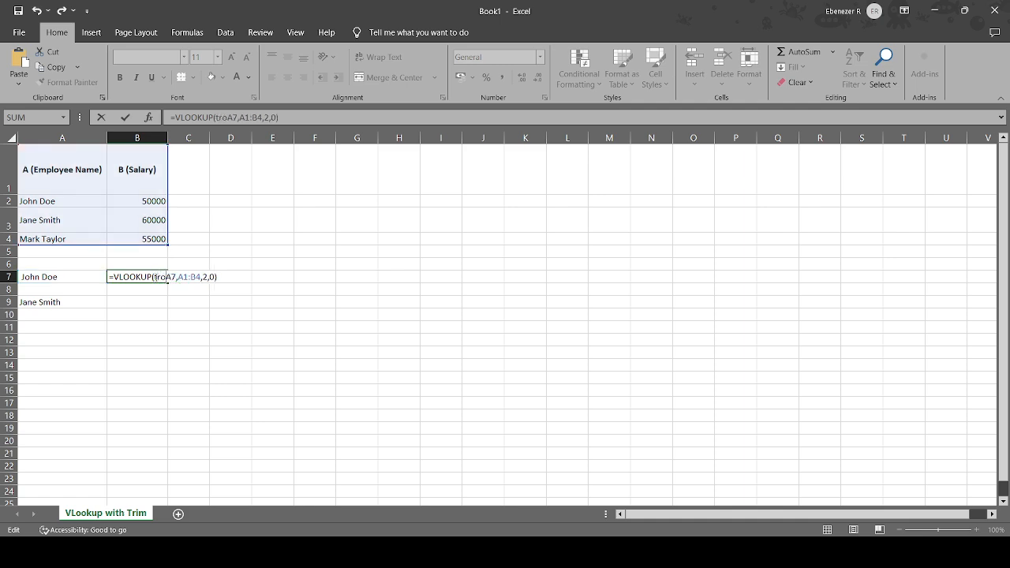
{"action": "type", "text": "im"}
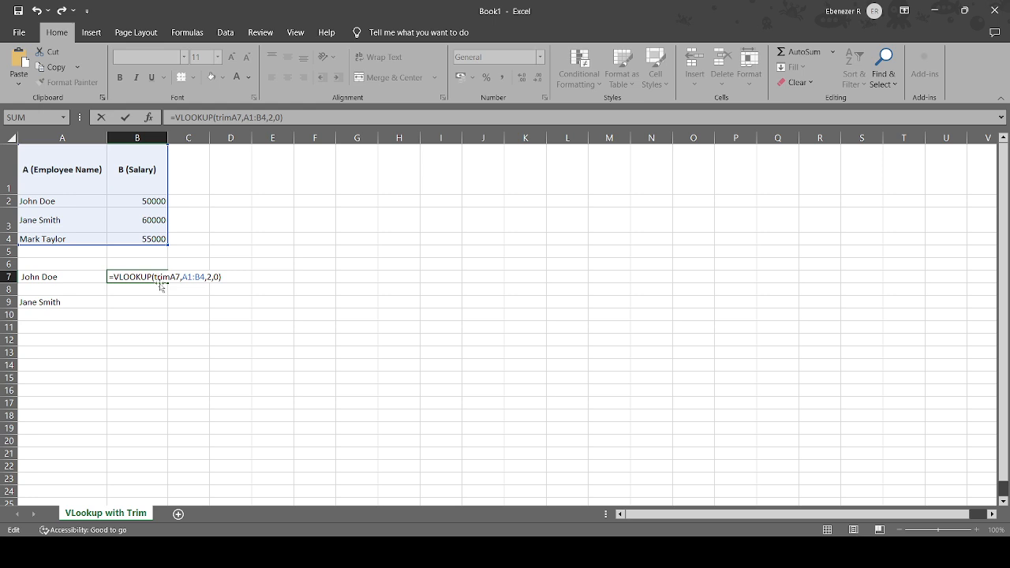
{"action": "key", "text": "Tab"}
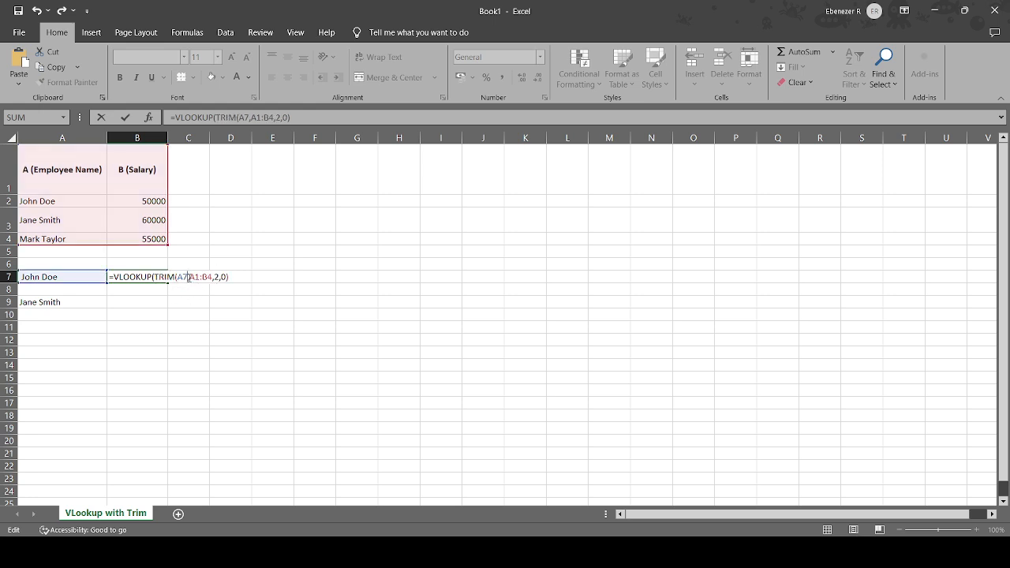
{"action": "left_click", "coordinate": [189, 277]}
{"action": "type", "text": ")"}
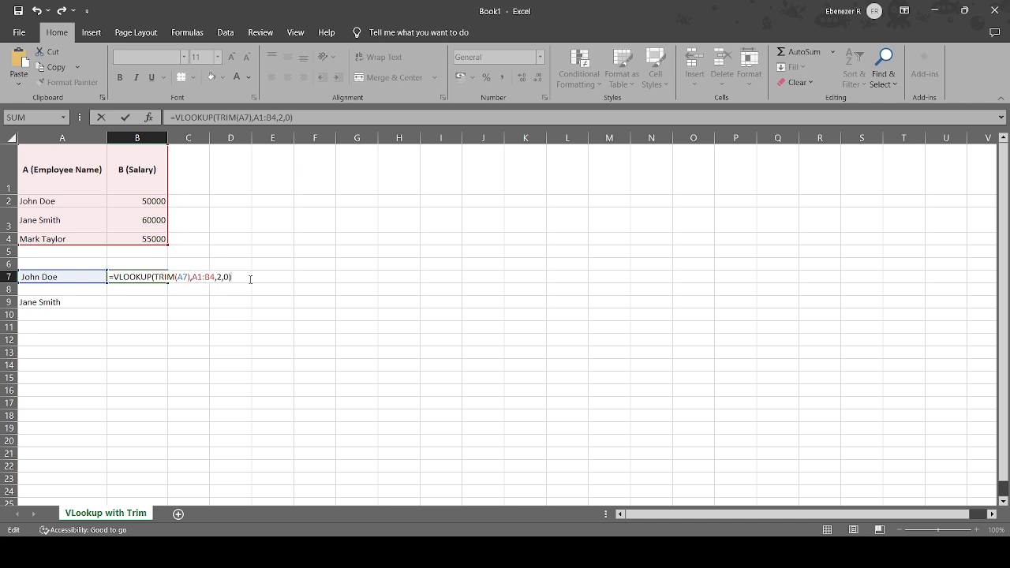
{"action": "key", "text": "Return"}
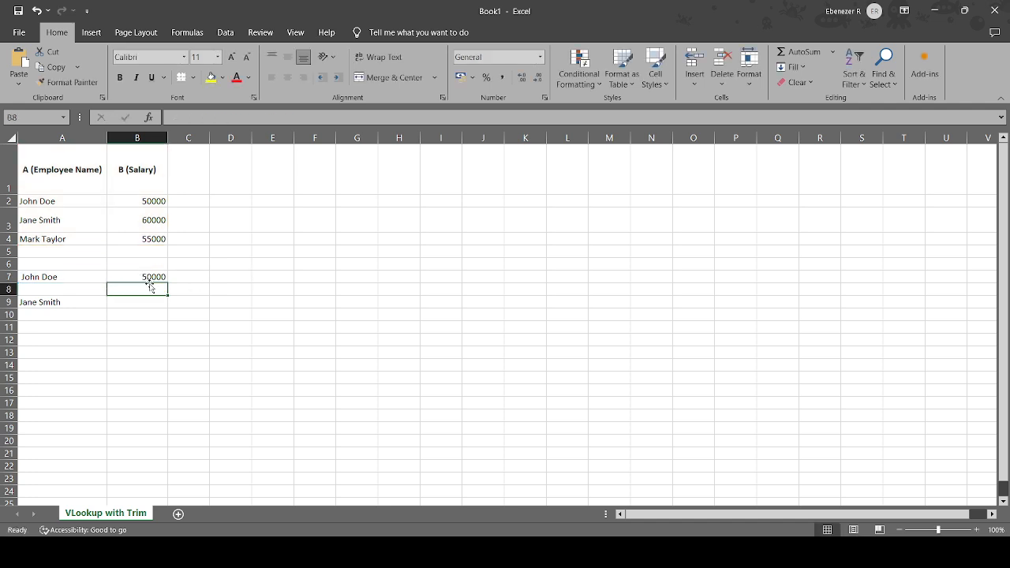
Compare the employee name entries in A9 and A3 for extra trailing spaces.
{"action": "left_click", "coordinate": [82, 300]}
{"action": "double_click", "coordinate": [81, 301]}
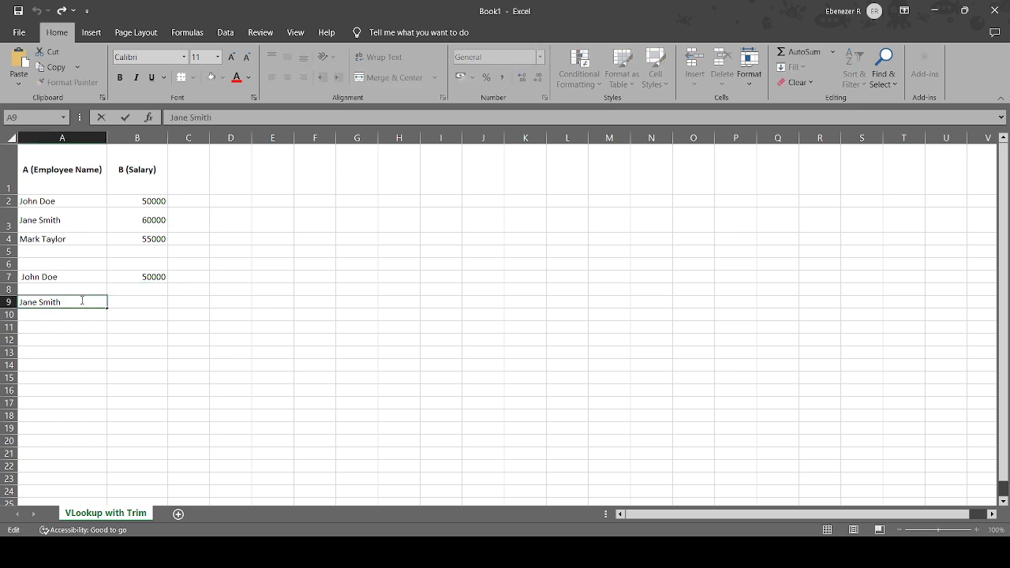
{"action": "left_click", "coordinate": [66, 222]}
{"action": "double_click", "coordinate": [67, 223]}
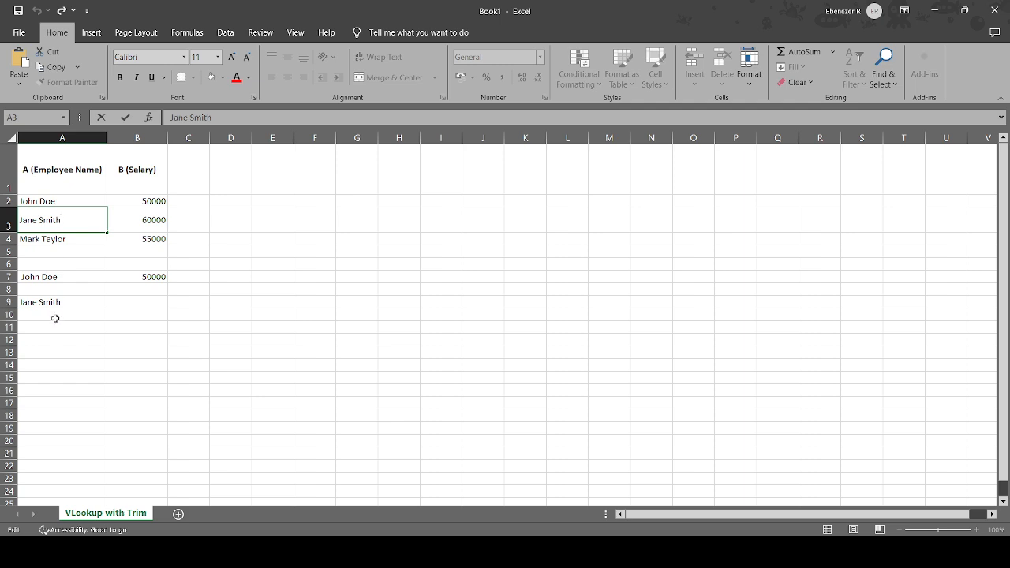
{"action": "left_click", "coordinate": [61, 312]}
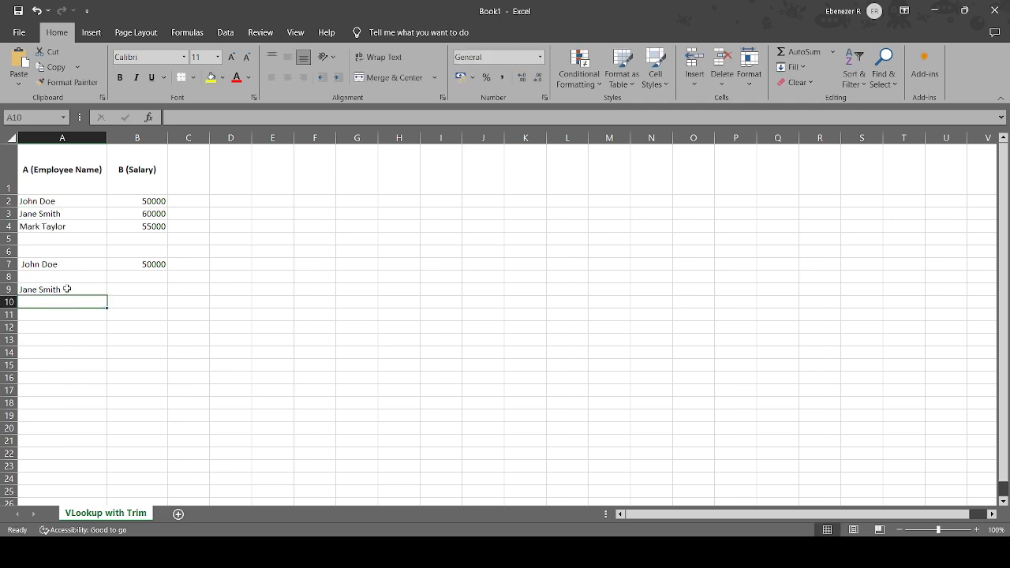
{"action": "double_click", "coordinate": [64, 290]}
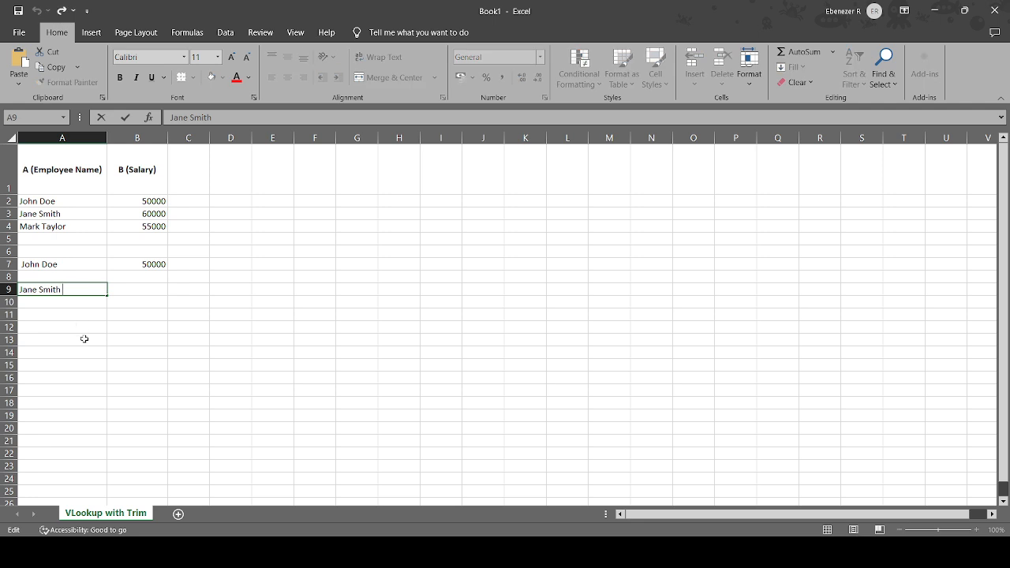
Start a VLOOKUP formula in cell B9 with TRIM(A9) as the lookup value.
{"action": "left_click", "coordinate": [140, 291]}
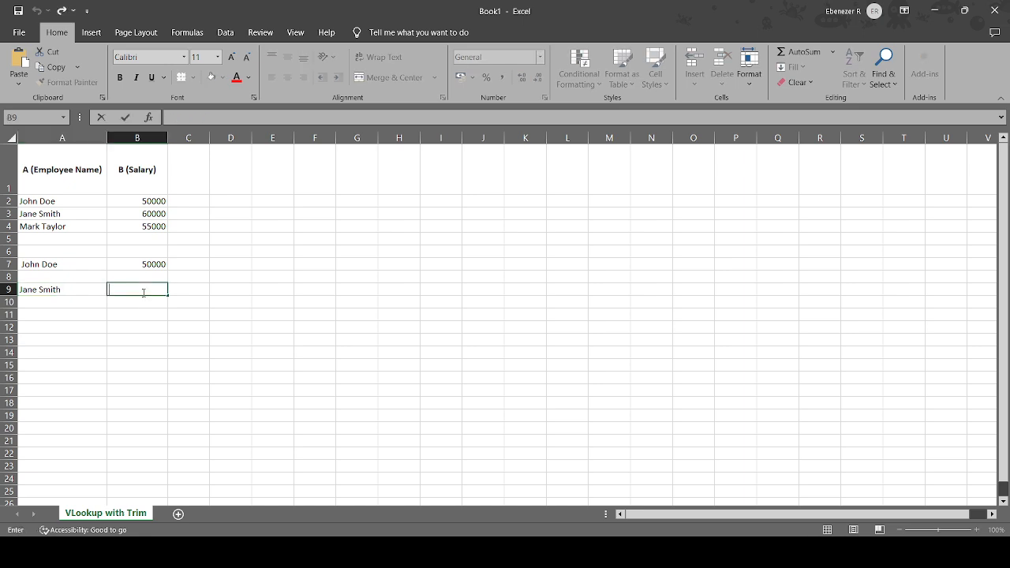
{"action": "type", "text": "=vlo"}
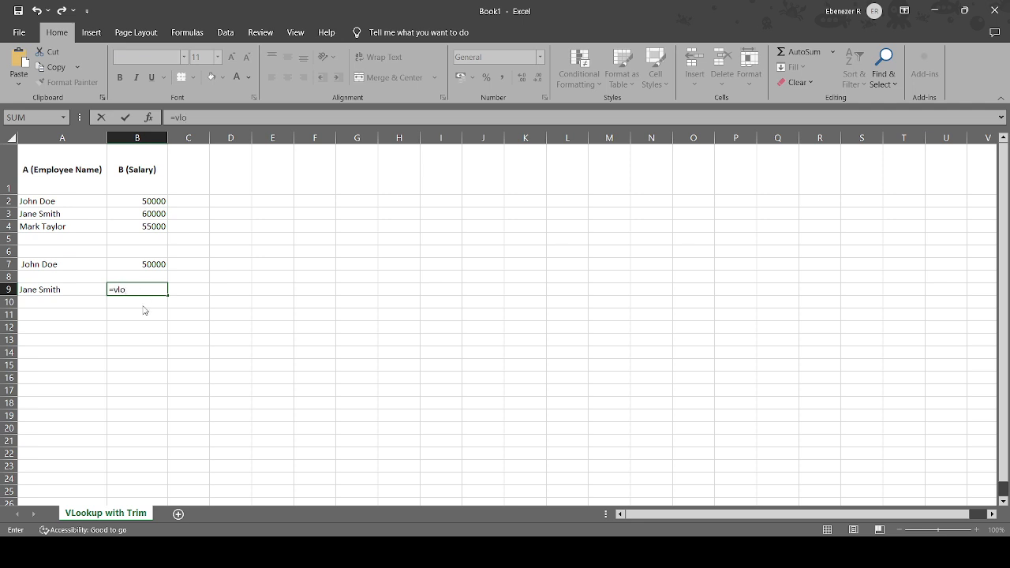
{"action": "key", "text": "Tab"}
{"action": "left_click", "coordinate": [62, 290]}
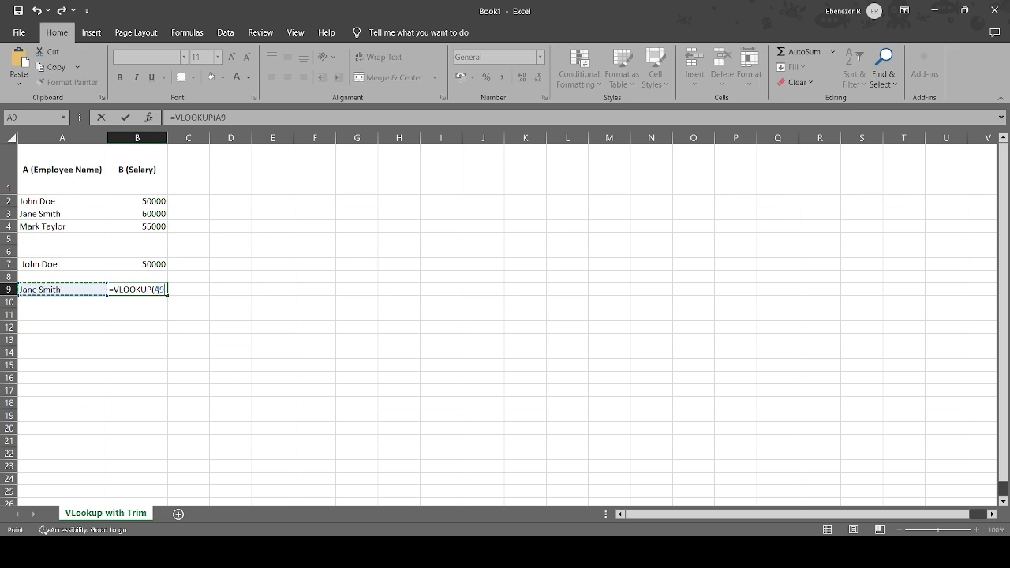
{"action": "left_click", "coordinate": [156, 289]}
{"action": "type", "text": "trim"}
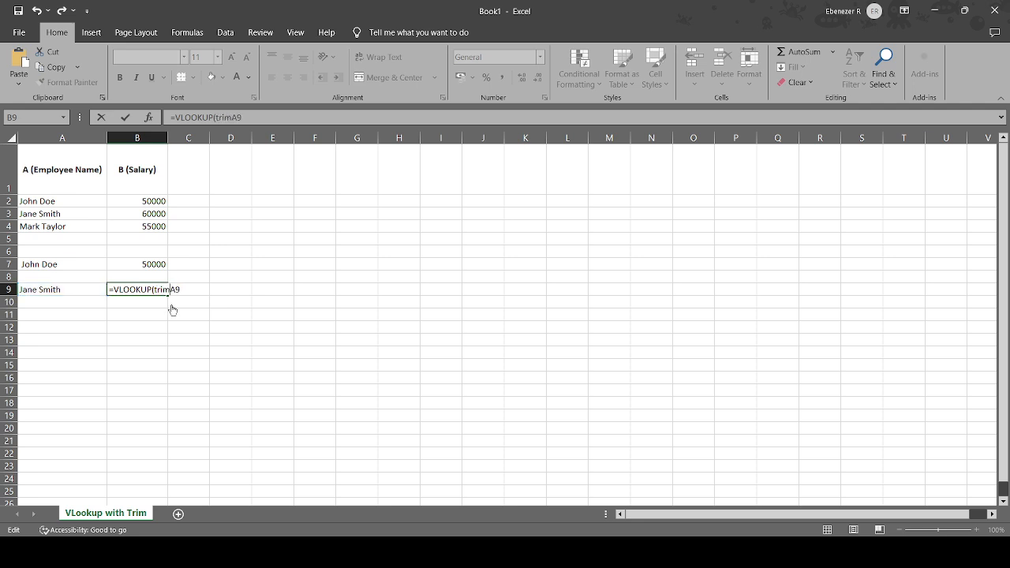
{"action": "key", "text": "Tab"}
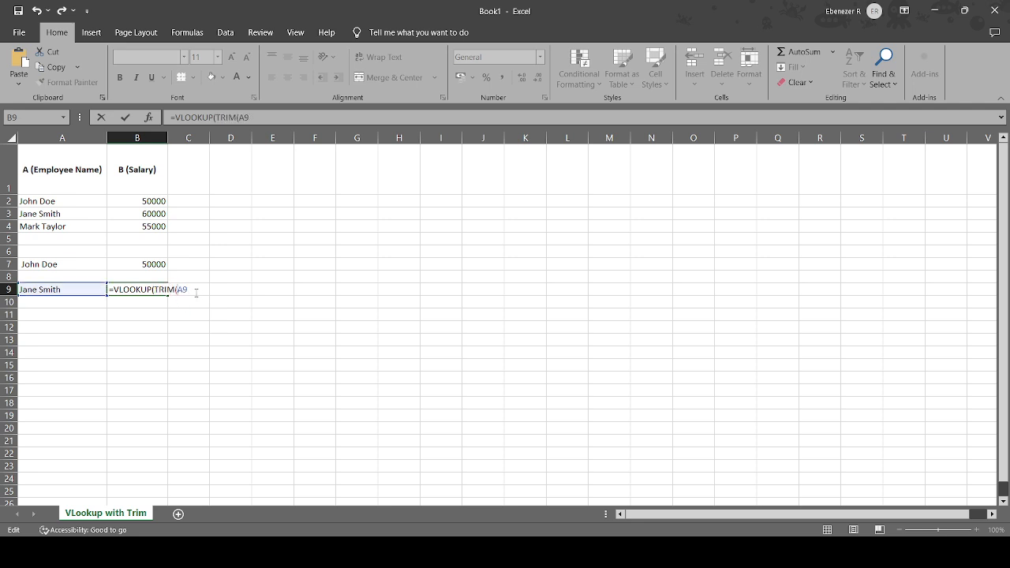
{"action": "type", "text": "),"}
Complete B9's VLOOKUP formula with table range A1:B4, column index 2 and match type 0.
{"action": "left_click", "coordinate": [57, 161]}
{"action": "left_click_drag", "start_coordinate": [57, 161], "coordinate": [131, 224]}
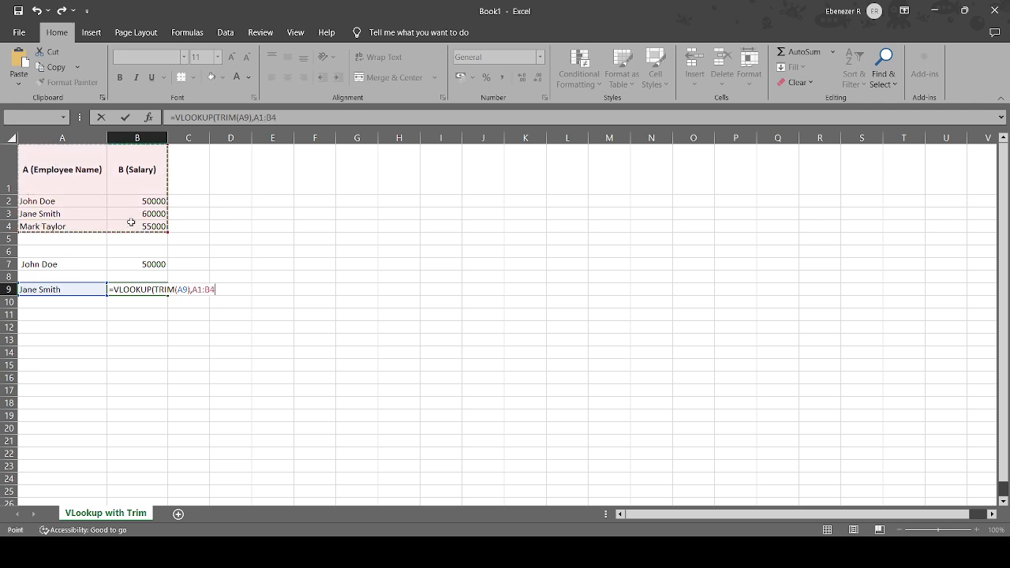
{"action": "type", "text": ","}
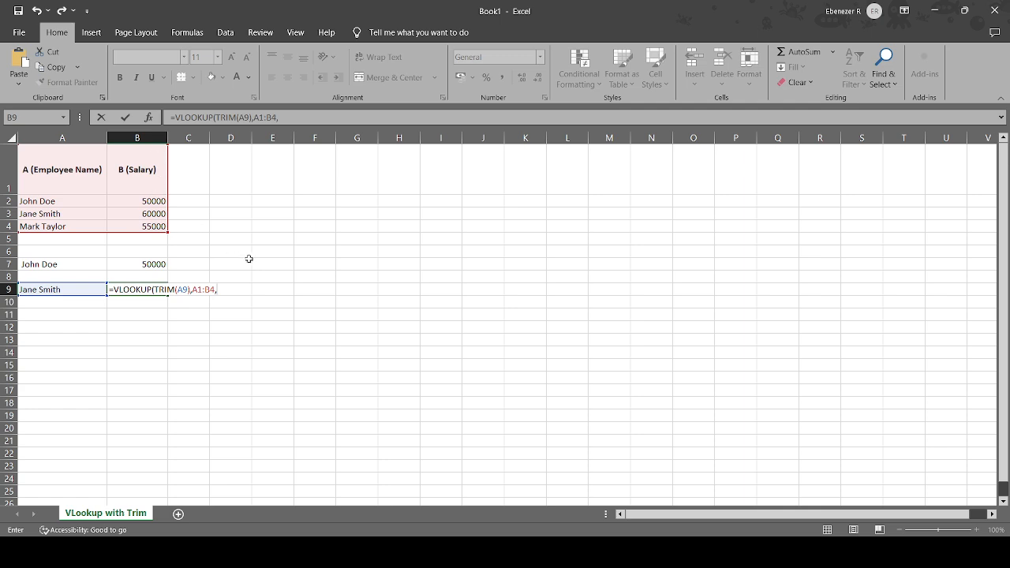
{"action": "type", "text": "2,0)"}
{"action": "key", "text": "Return"}
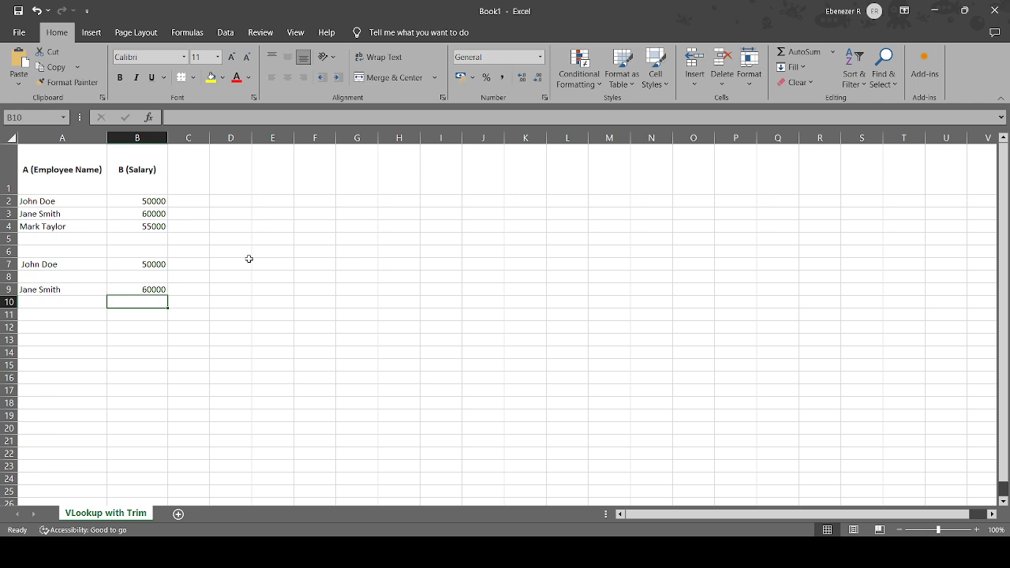
{"action": "left_click", "coordinate": [58, 200]}
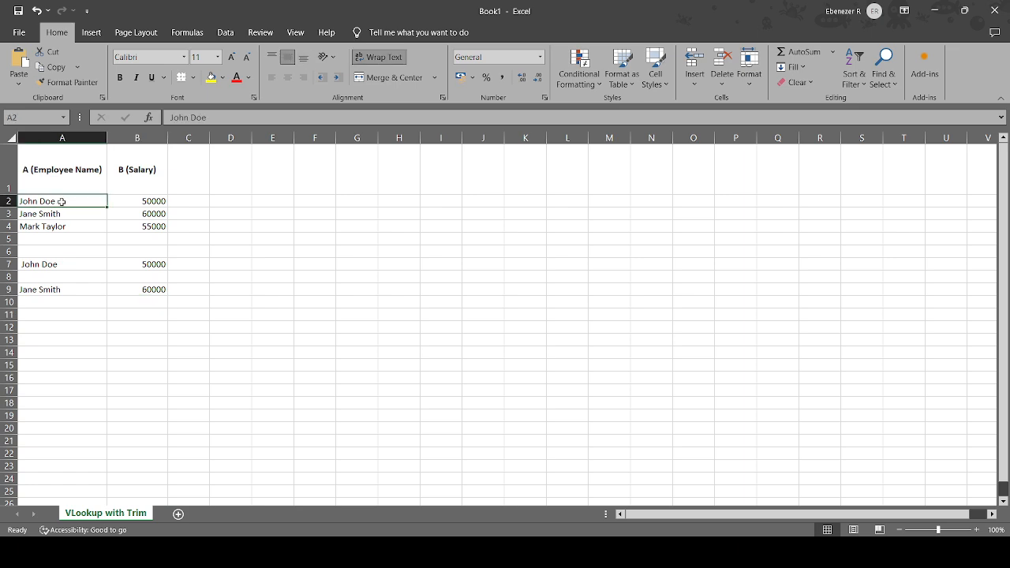
Add a trailing space to the end of the employee name in A2.
{"action": "double_click", "coordinate": [62, 202]}
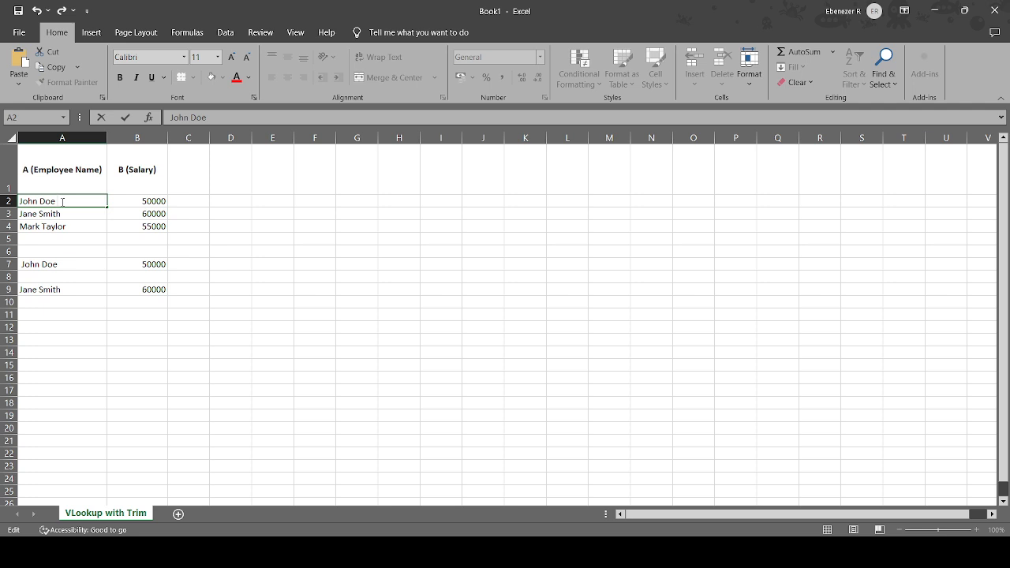
{"action": "key", "text": "BackSpace"}
{"action": "left_click", "coordinate": [65, 214]}
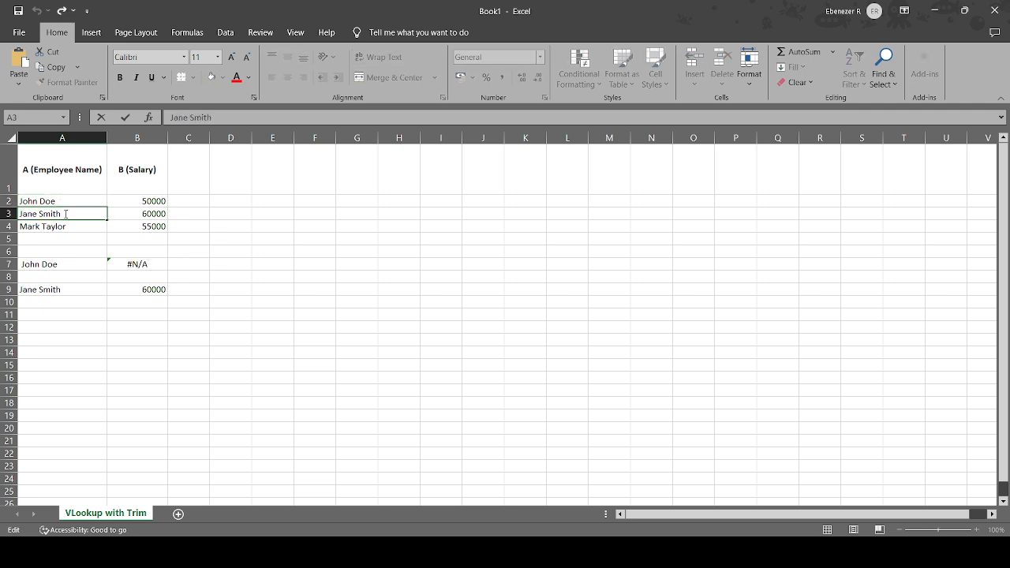
Remove the leading space from the employee name in A7 and check the name in A2 for a trailing space.
{"action": "left_click", "coordinate": [29, 265]}
{"action": "double_click", "coordinate": [21, 264]}
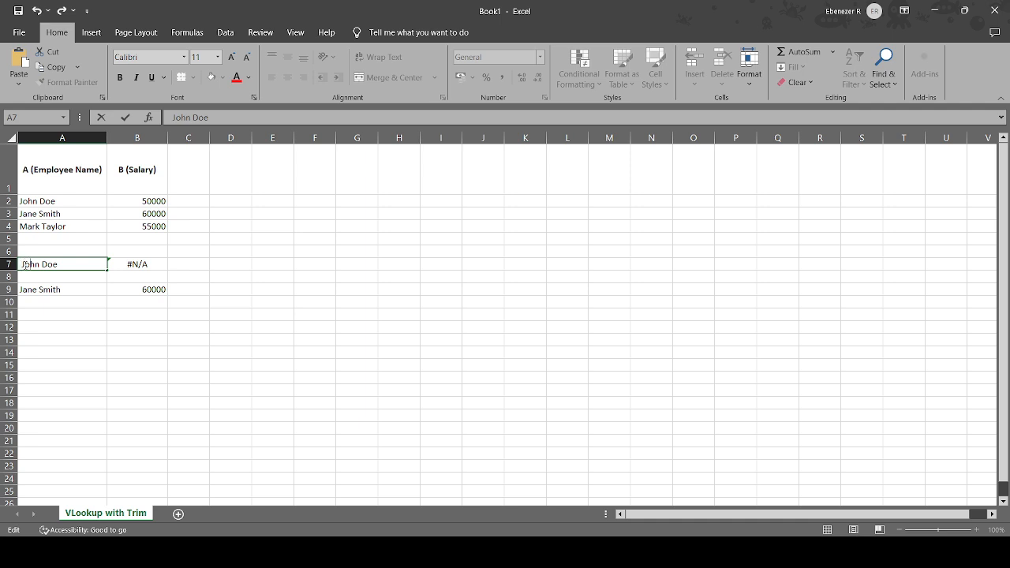
{"action": "key", "text": "BackSpace"}
{"action": "left_click", "coordinate": [173, 250]}
{"action": "left_click", "coordinate": [64, 198]}
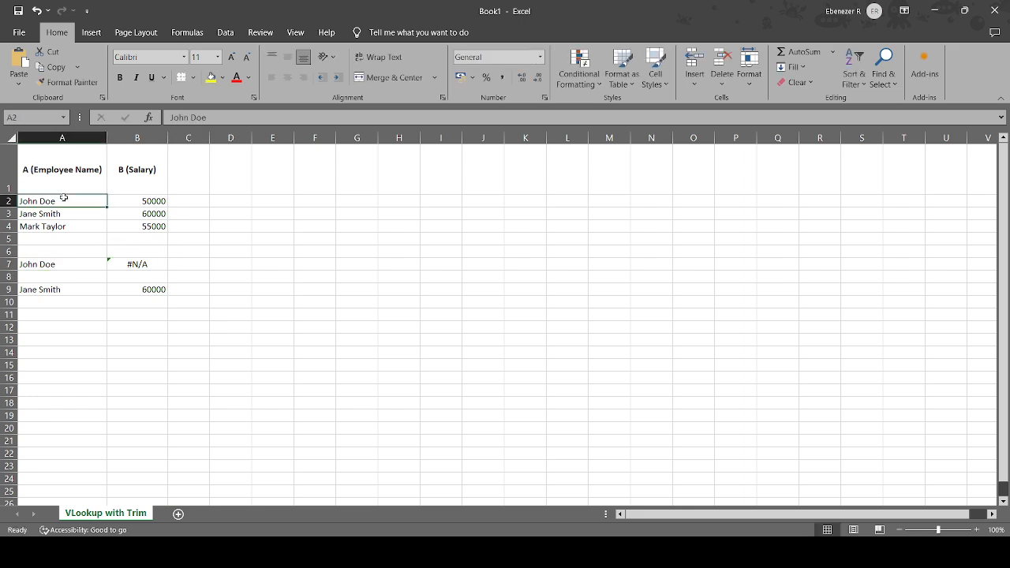
{"action": "double_click", "coordinate": [63, 200]}
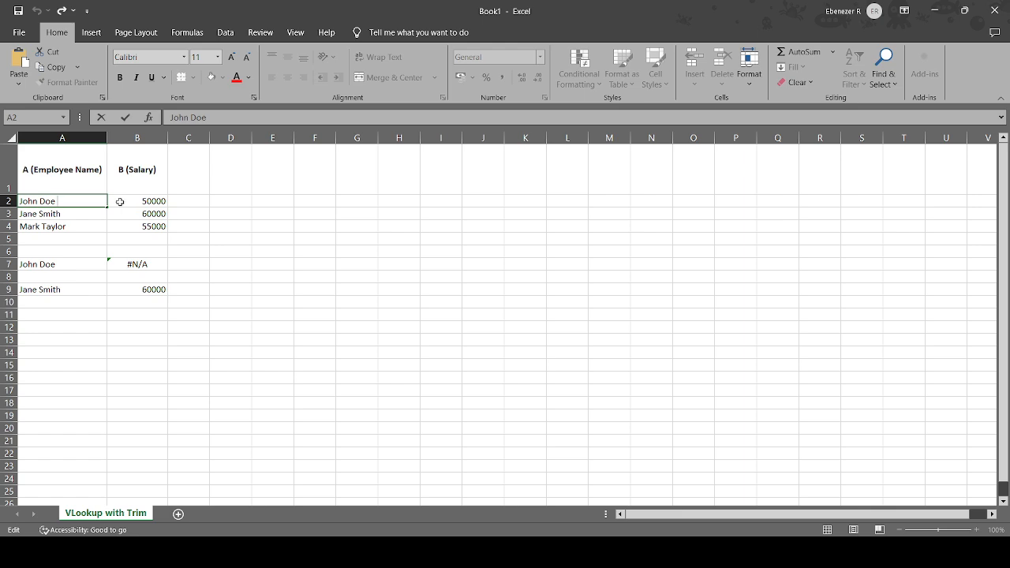
Remove the TRIM function name before (A7) in B7's VLOOKUP formula, keeping the parentheses.
{"action": "left_click", "coordinate": [144, 261]}
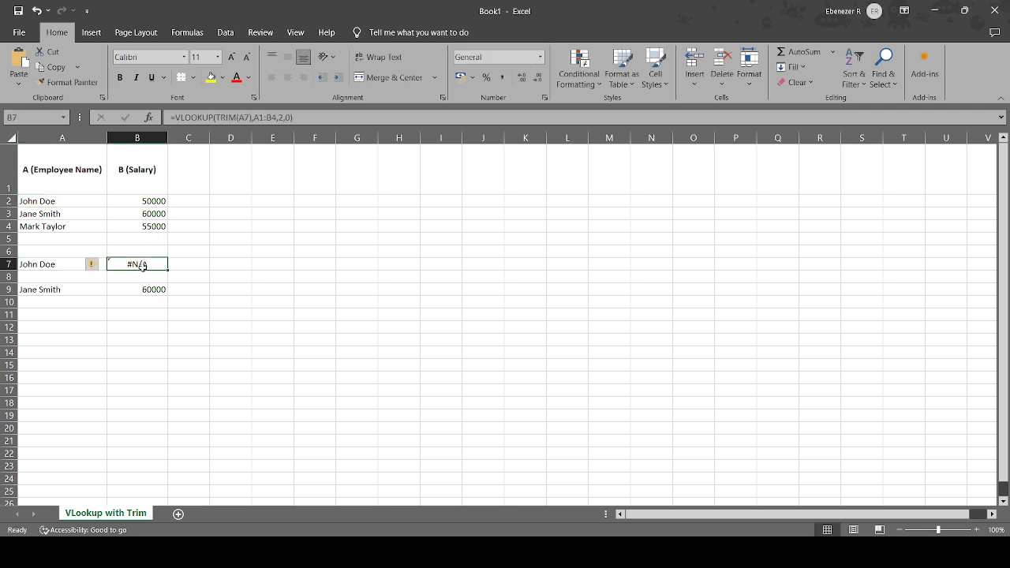
{"action": "left_click", "coordinate": [144, 271]}
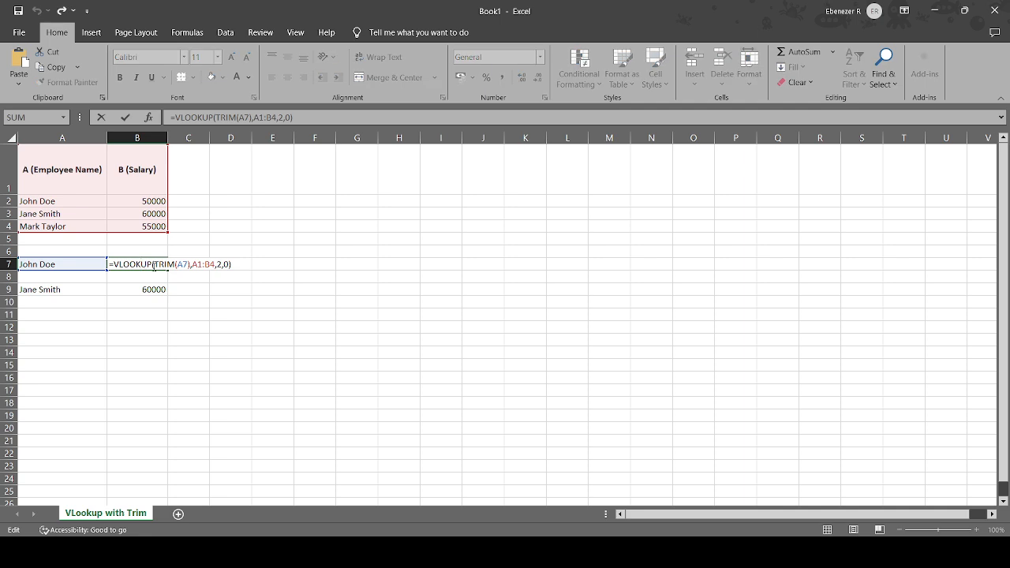
{"action": "key", "text": "BackSpace"}
{"action": "key", "text": "BackSpace"}
{"action": "key", "text": "BackSpace"}
{"action": "key", "text": "BackSpace"}
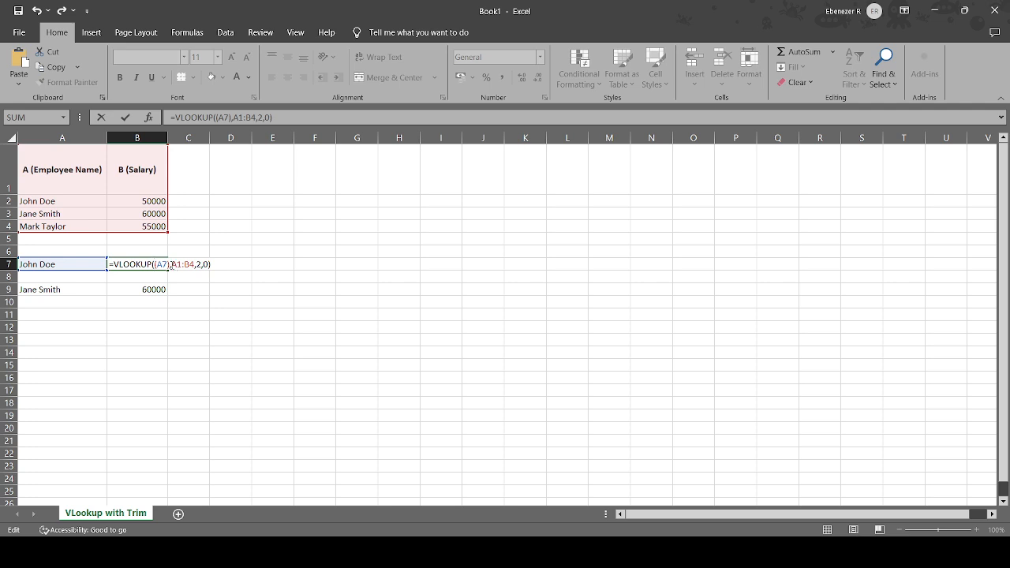
Wrap the table range in B7's formula in TRIM, making it =VLOOKUP((A7),TRIM(A1:B4),2,0).
{"action": "type", "text": "trim"}
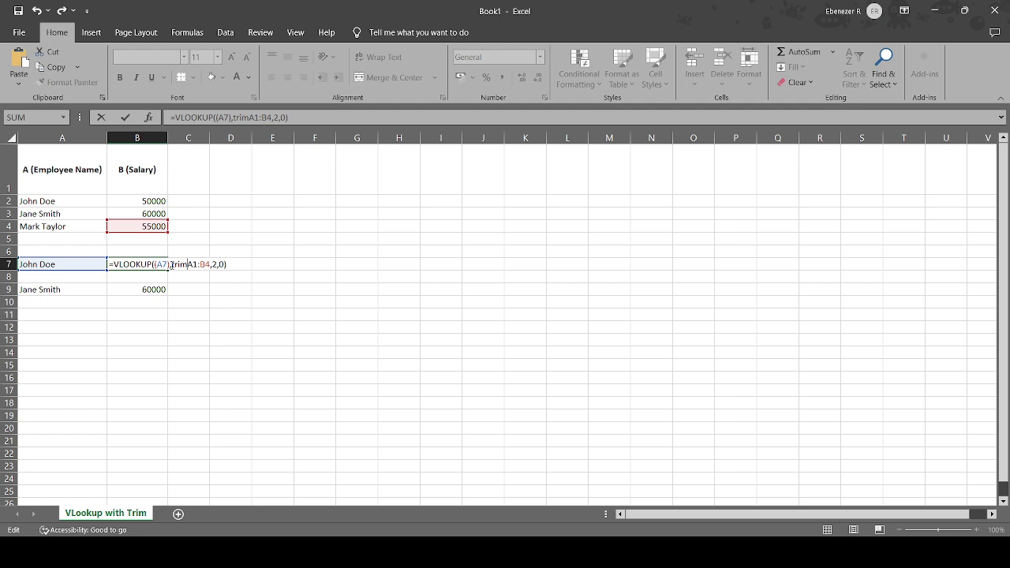
{"action": "type", "text": "(A1:B4"}
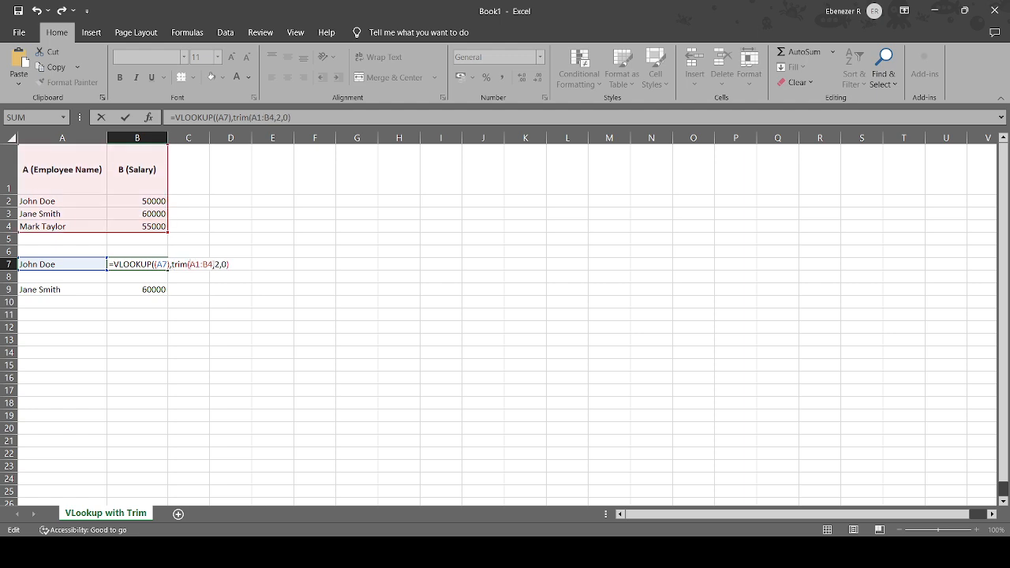
{"action": "type", "text": ")"}
{"action": "key", "text": "Return"}
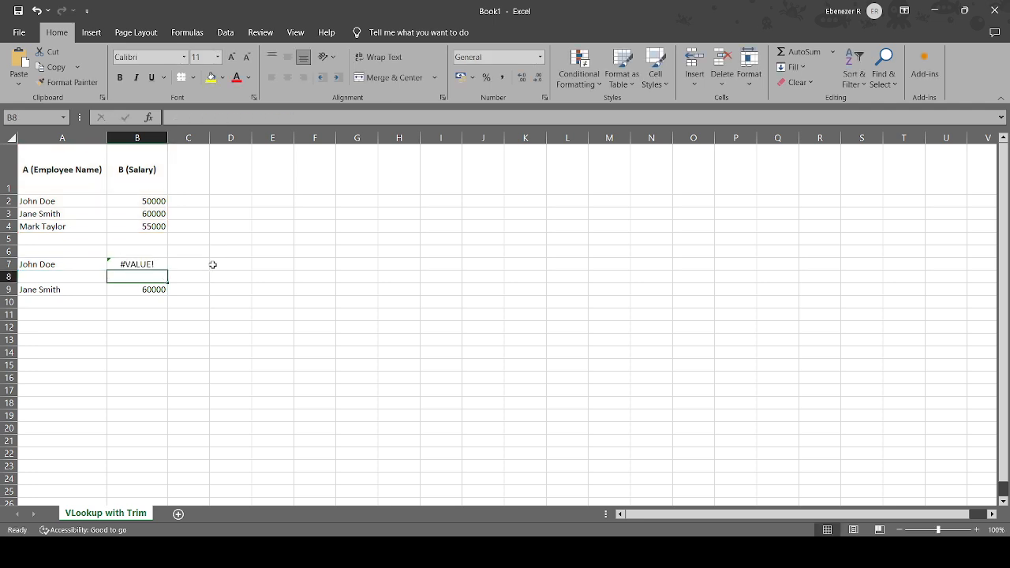
Convert the VLOOKUP formula in B7 to an array formula.
{"action": "double_click", "coordinate": [147, 264]}
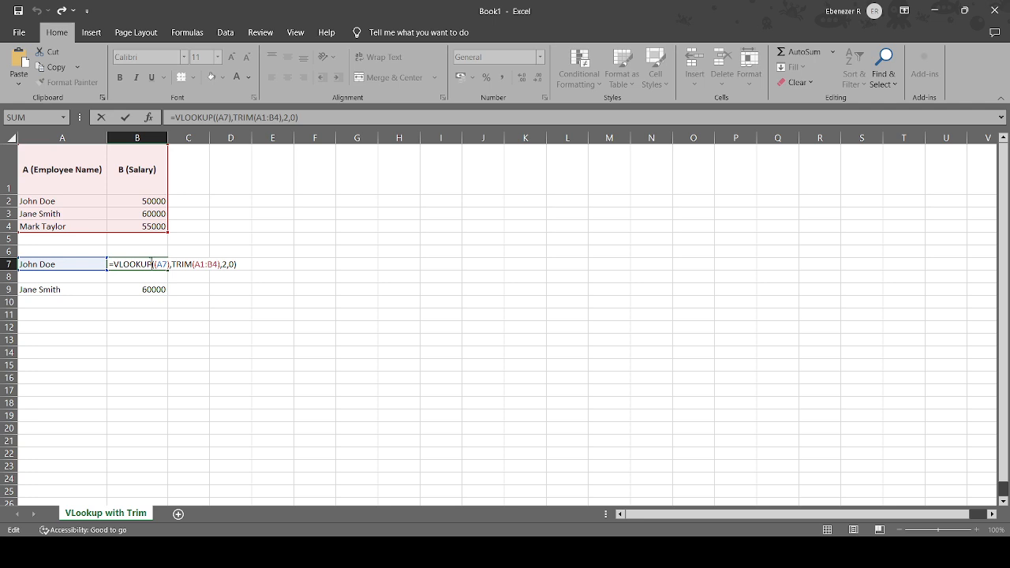
{"action": "left_click", "coordinate": [152, 263]}
{"action": "key", "text": "ctrl+shift+Return"}
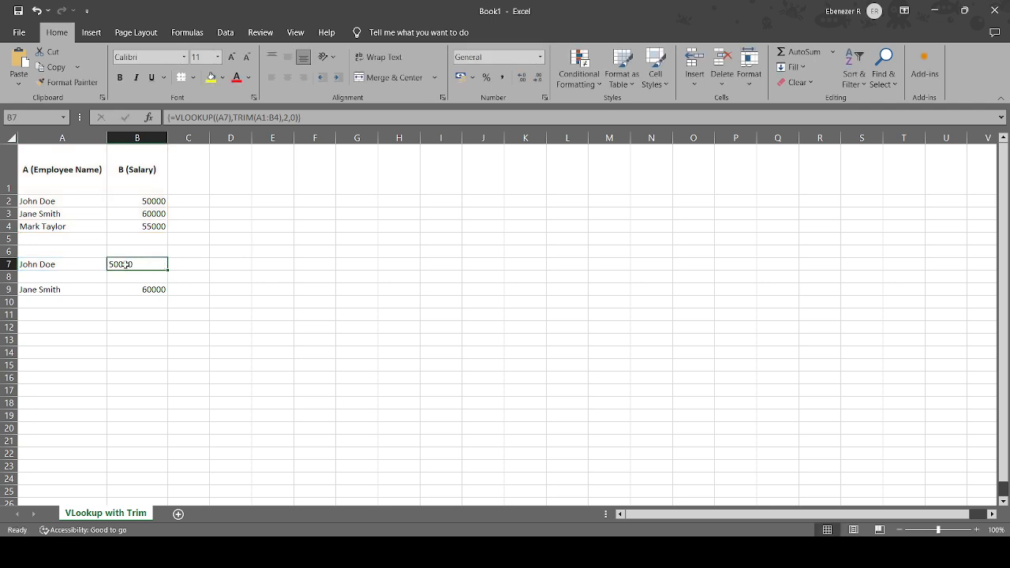
Re-enter B7's formula as an ordinary formula and turn it back into an array formula.
{"action": "double_click", "coordinate": [125, 264]}
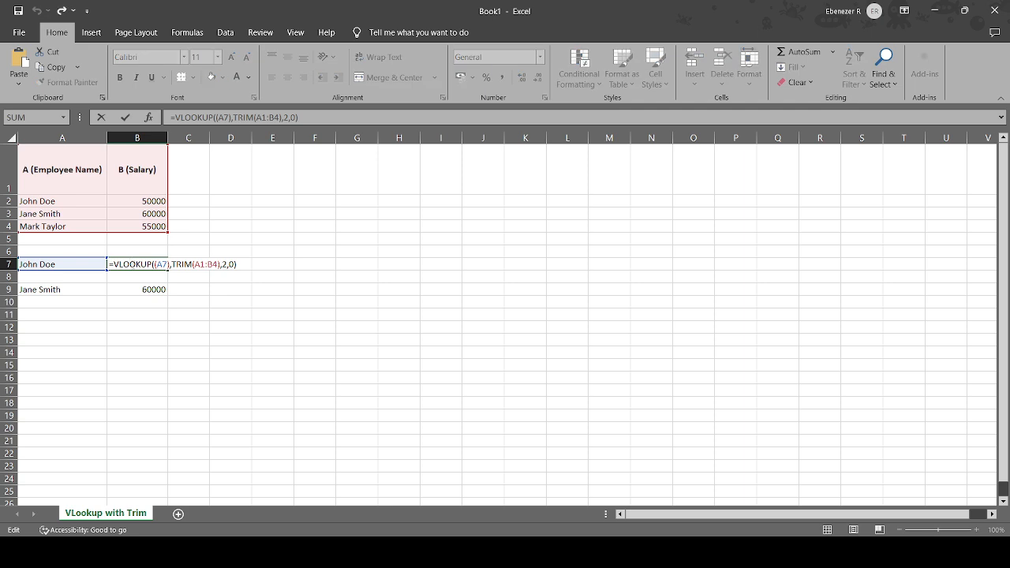
{"action": "key", "text": "Return"}
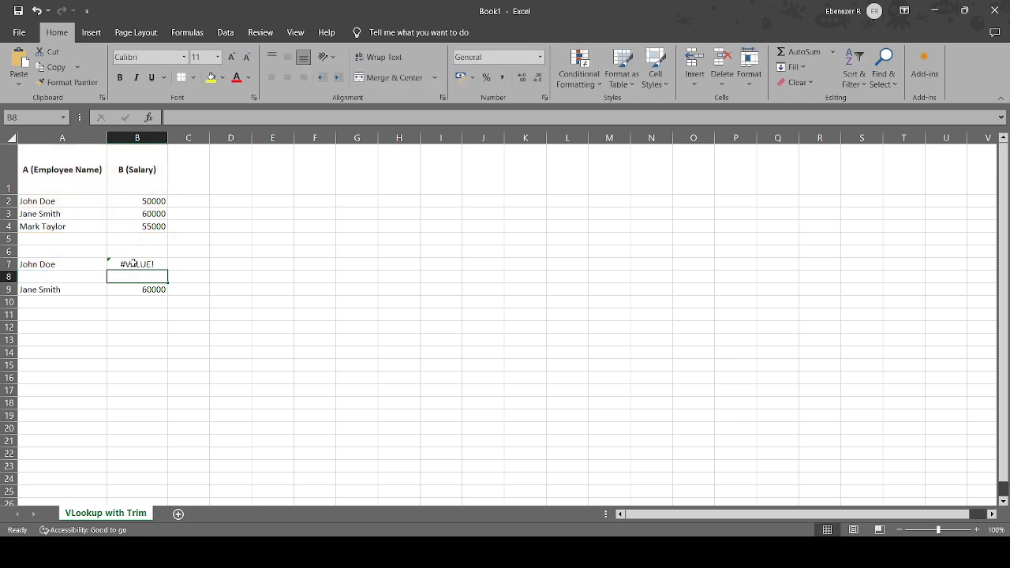
{"action": "double_click", "coordinate": [133, 264]}
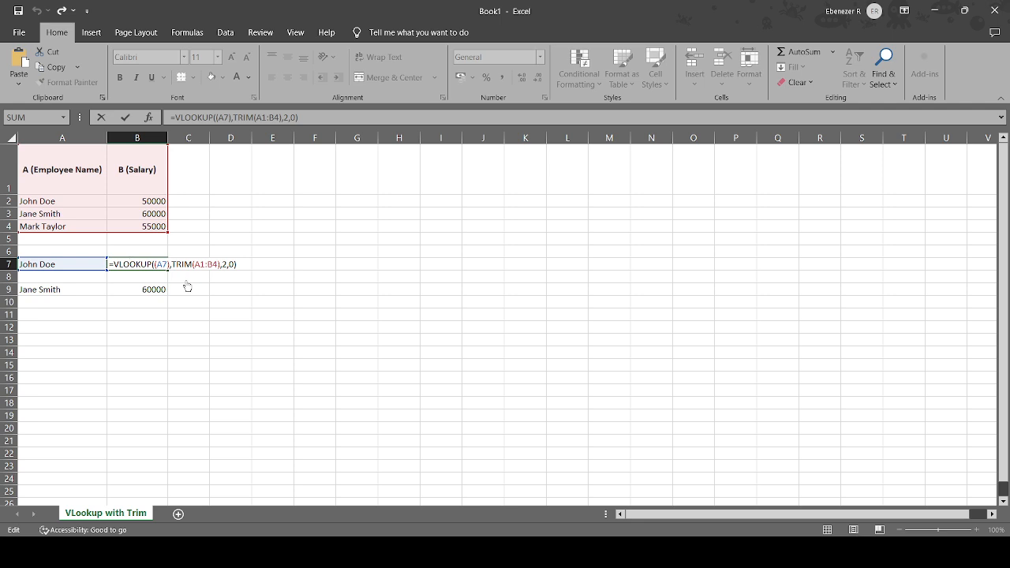
{"action": "key", "text": "ctrl+shift+Return"}
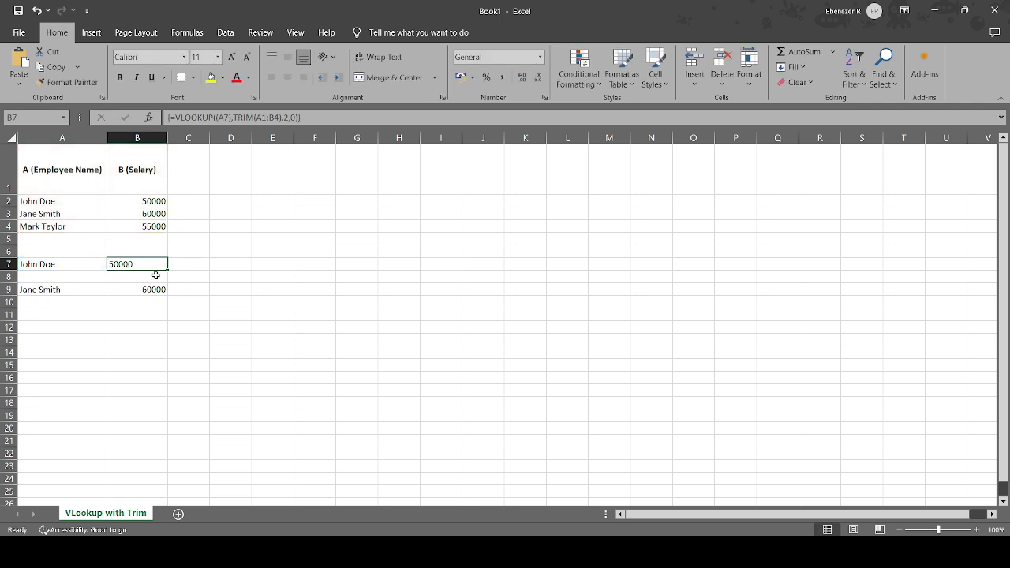